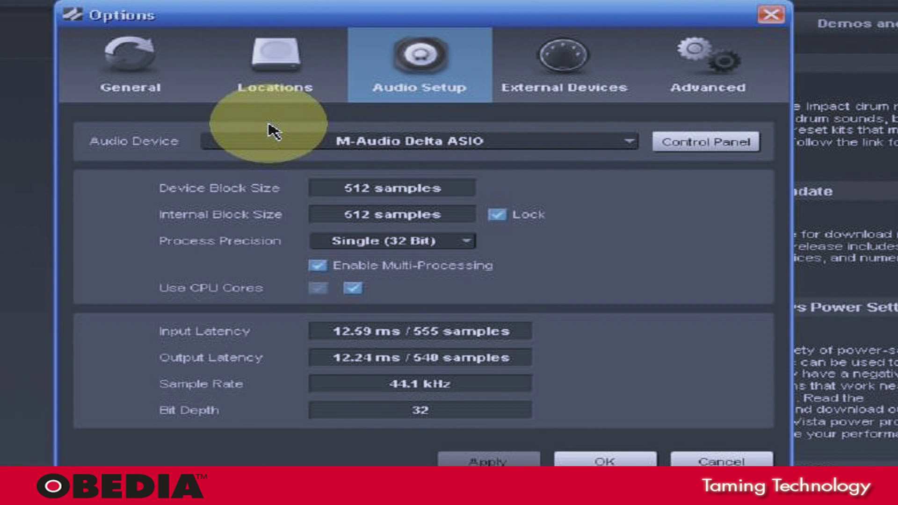
Leave M-Audio Delta ASIO as the device and unlock the 512-sample Internal Block Size.
left_click(630, 142)
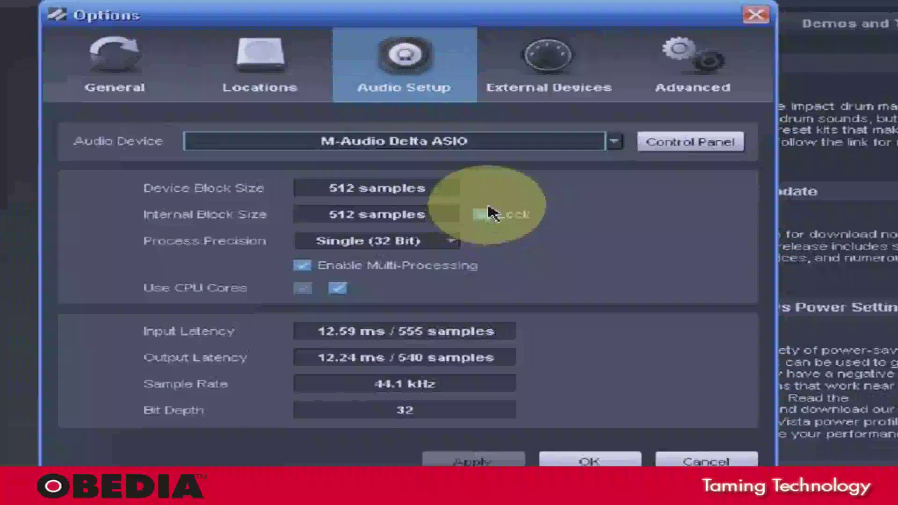
left_click(489, 219)
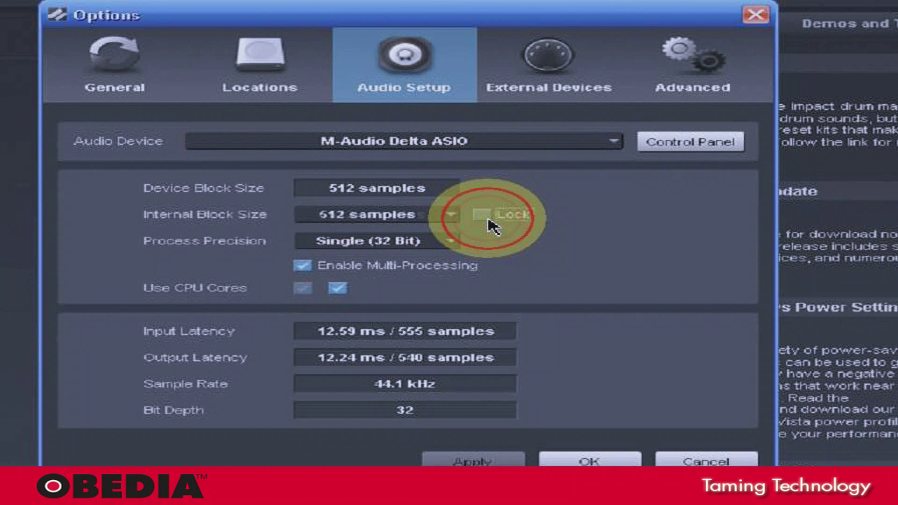
Keep Internal Block Size at 512 samples and relock it to the device block size.
left_click(435, 229)
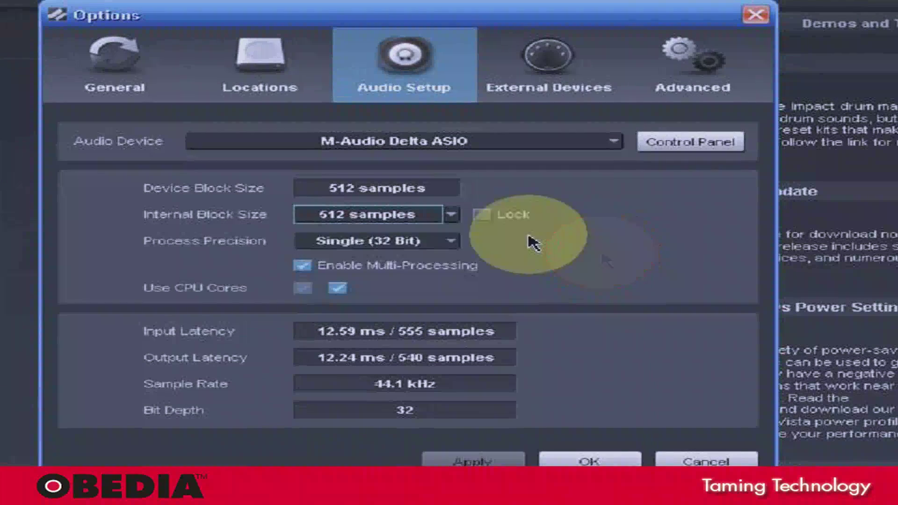
left_click(480, 217)
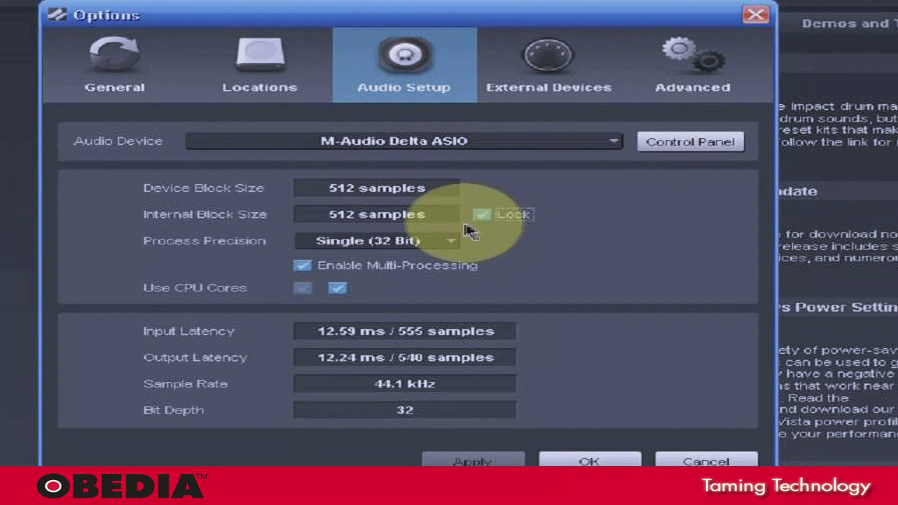
left_click(482, 217)
left_click(454, 215)
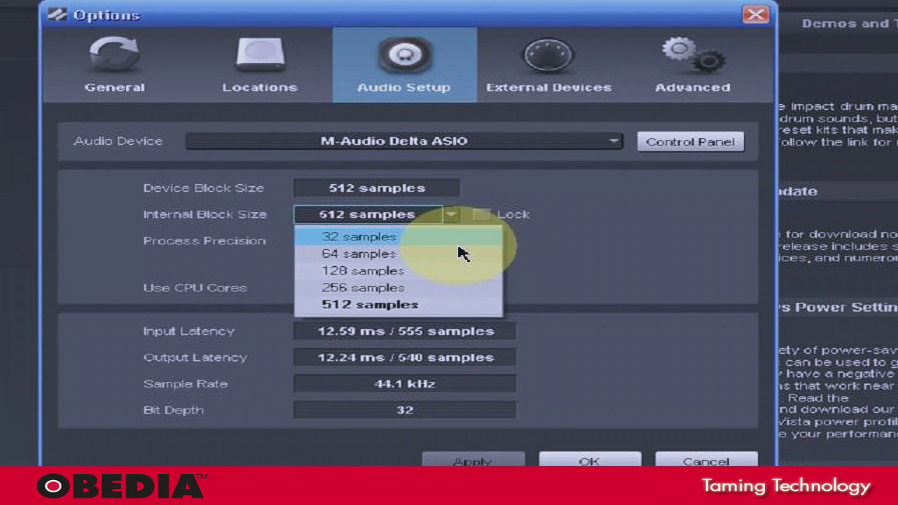
left_click(528, 194)
left_click(482, 216)
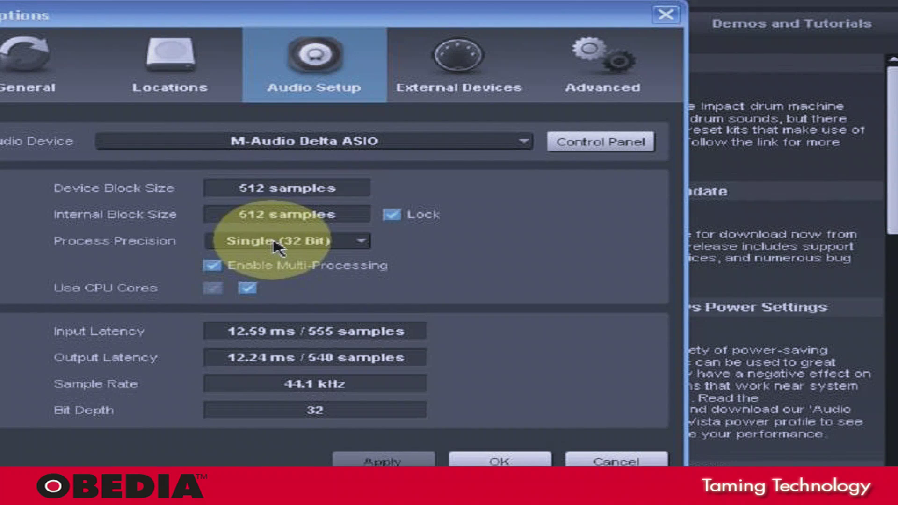
left_click(338, 249)
left_click(430, 269)
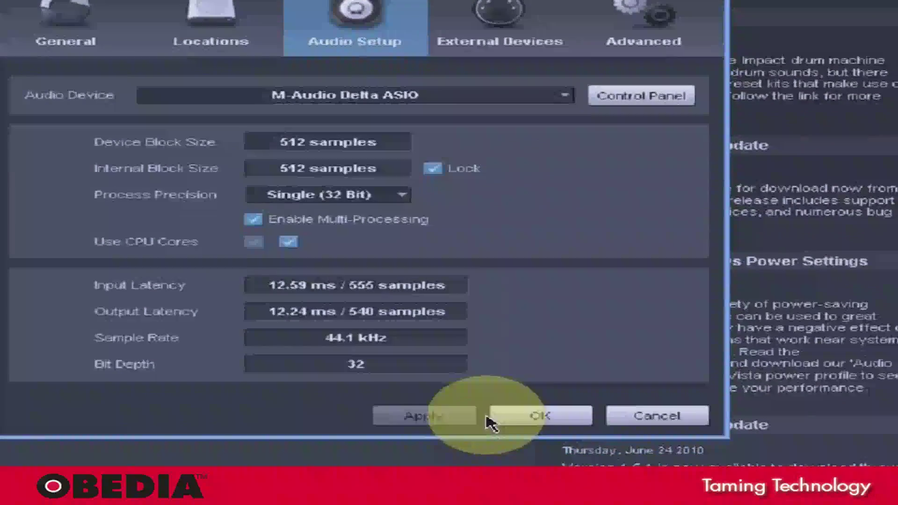
Accept the M-Audio Delta ASIO 44.1 kHz audio setup with OK and return to the Start page.
left_click(514, 417)
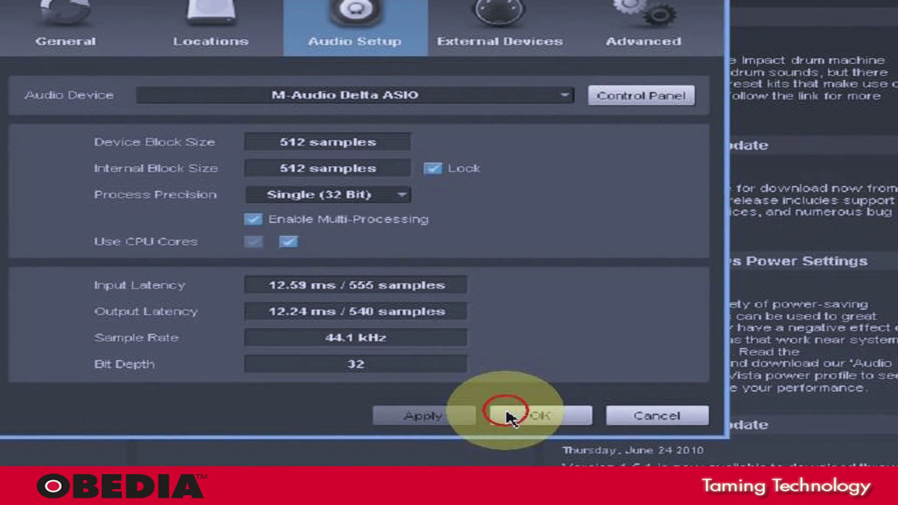
left_click(520, 417)
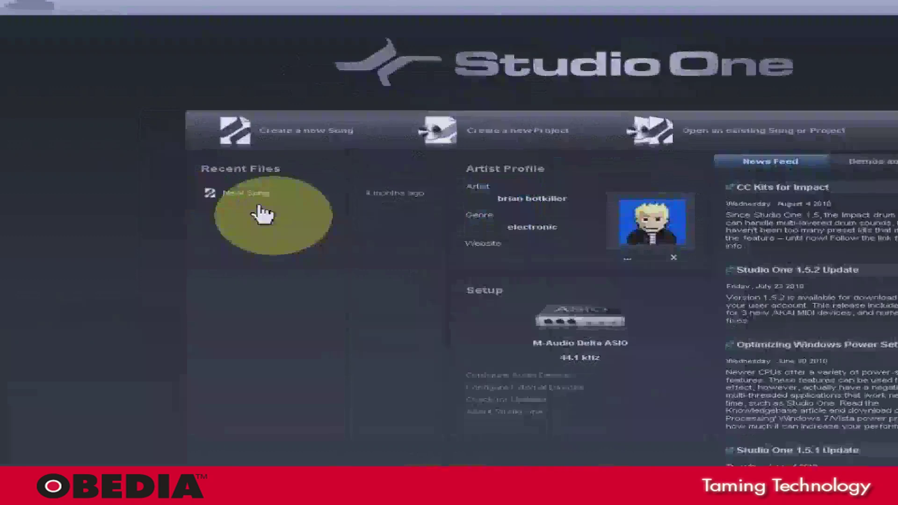
Open New Song from Recent Files and bring up Song Setup on the Audio I/O Setup inputs.
left_click(255, 195)
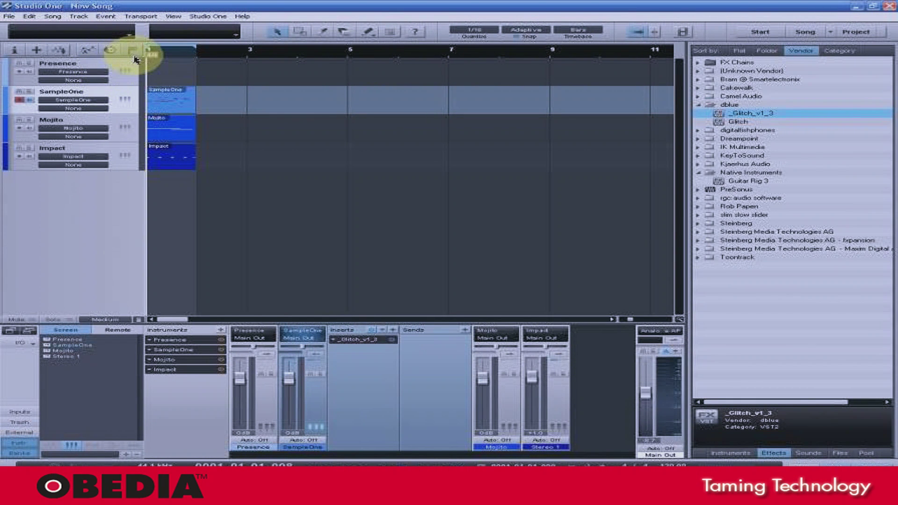
left_click(53, 16)
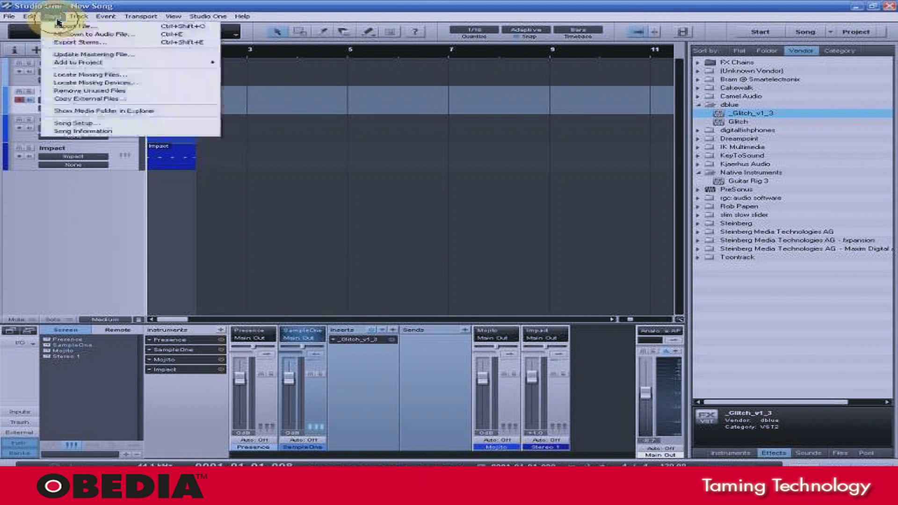
left_click(108, 124)
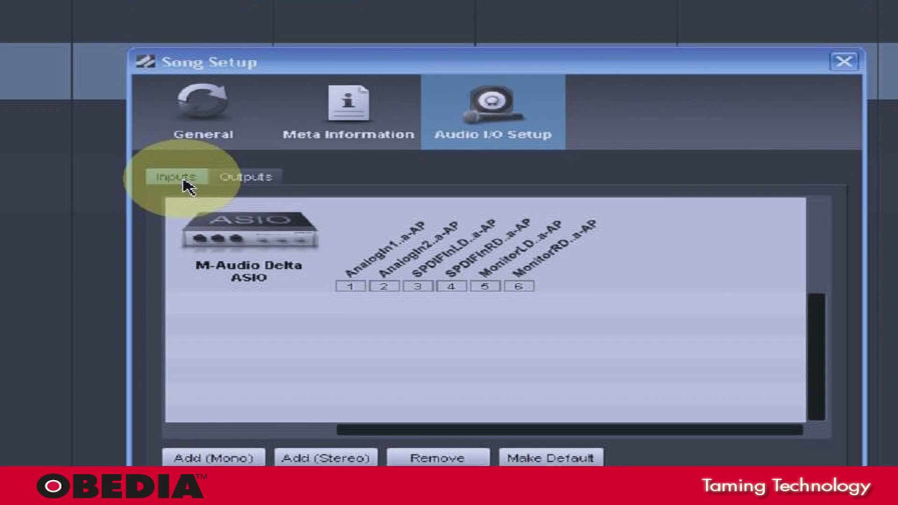
Add stereo Input 1 on Analog In 1/2, mono Input 2 on SPDIF In L, and stereo Input 3 on Monitor L/R.
left_click(246, 181)
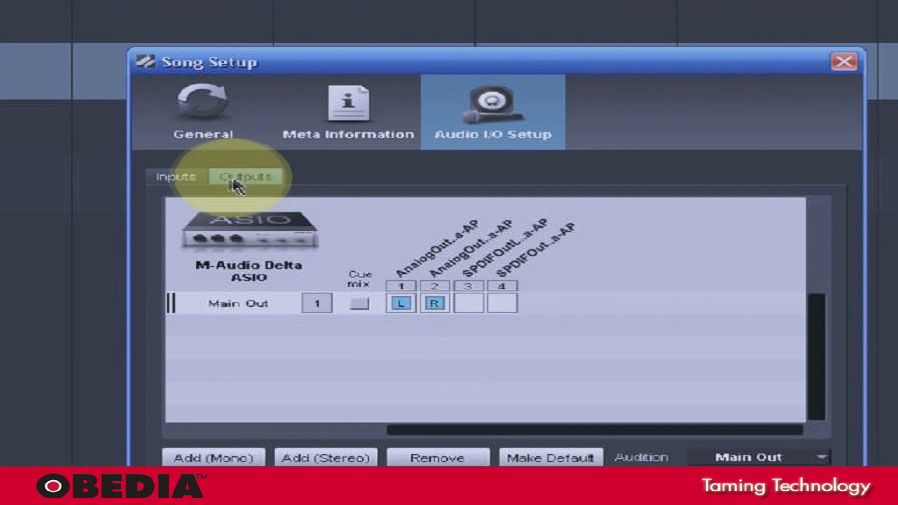
left_click(192, 178)
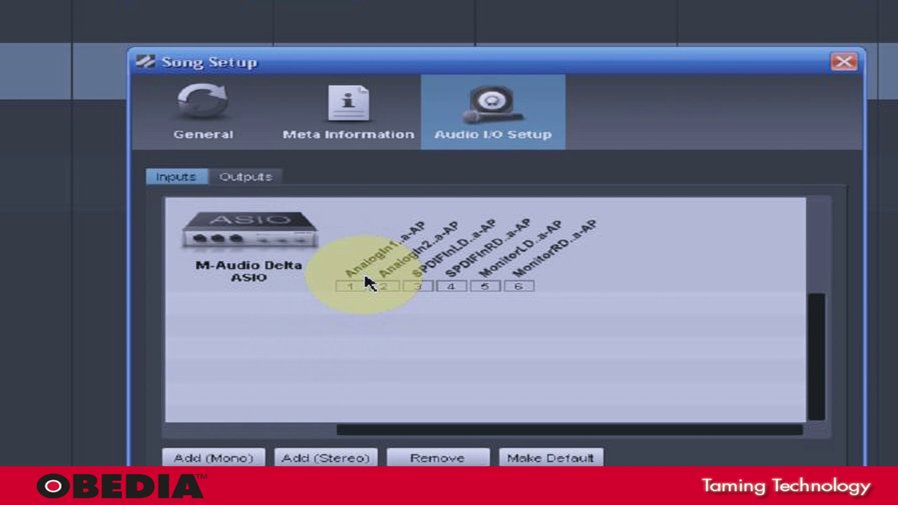
left_click(330, 458)
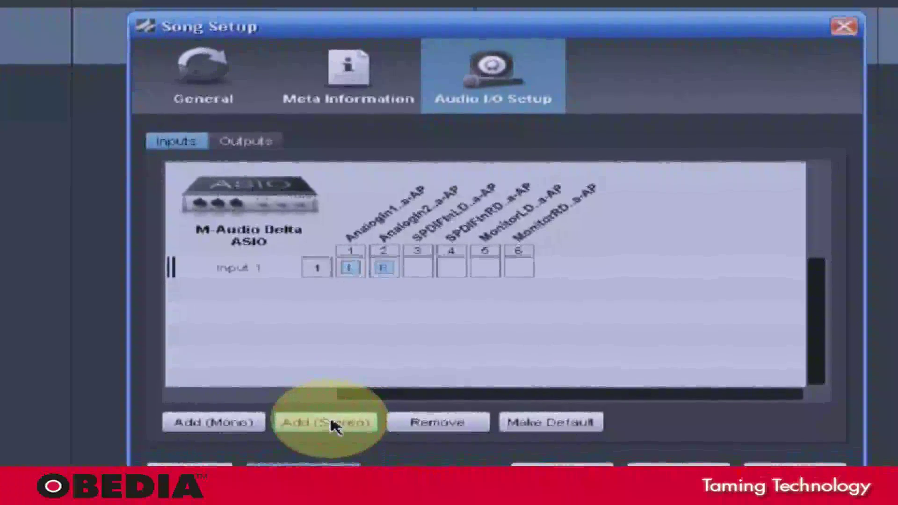
left_click(244, 418)
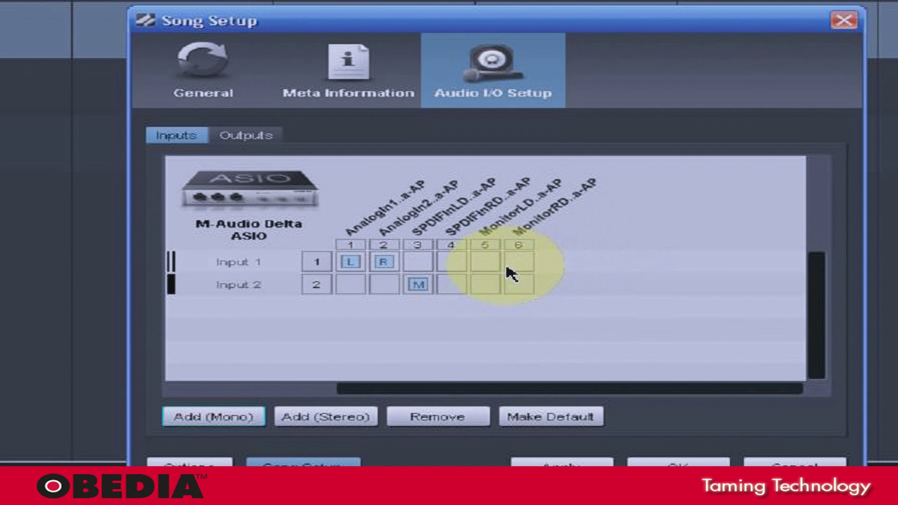
left_click(352, 420)
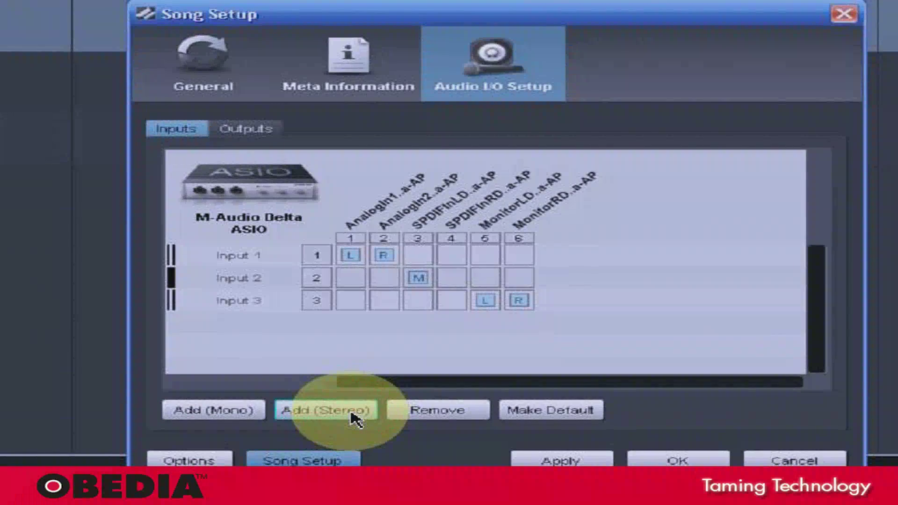
left_click(482, 303)
left_click(416, 279)
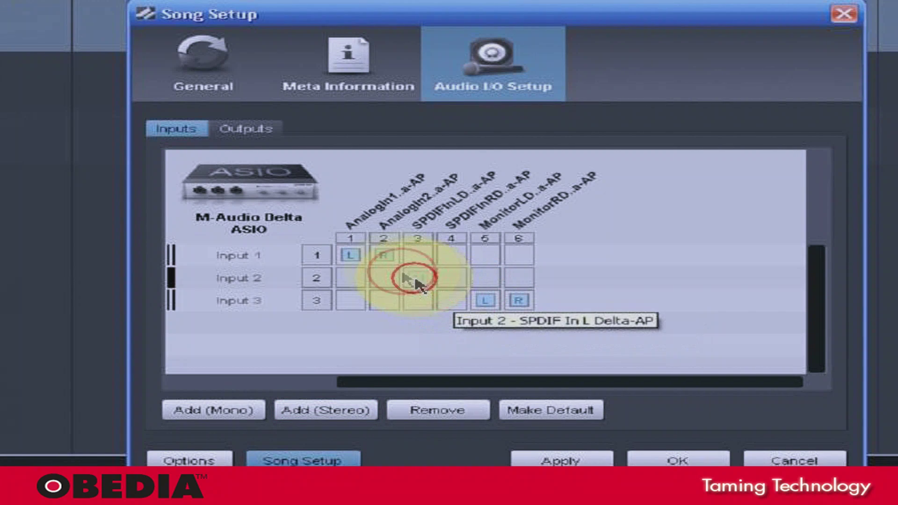
left_click(357, 257)
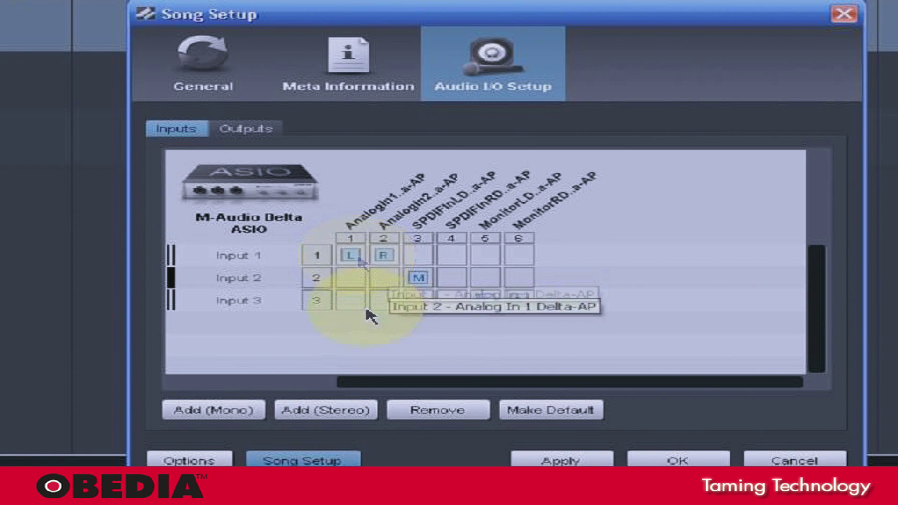
Save the current input layout as the default I/O setup for new songs.
left_click(538, 416)
left_click_drag(562, 286, 566, 248)
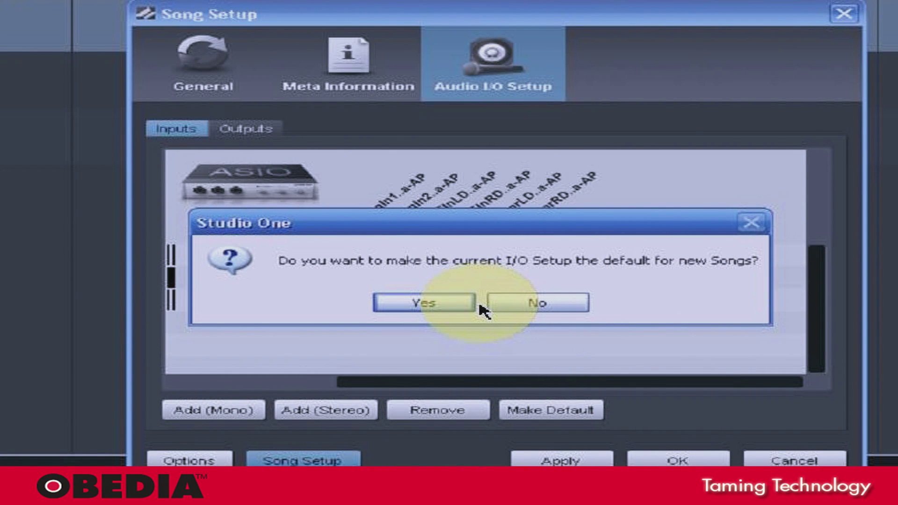
left_click(473, 305)
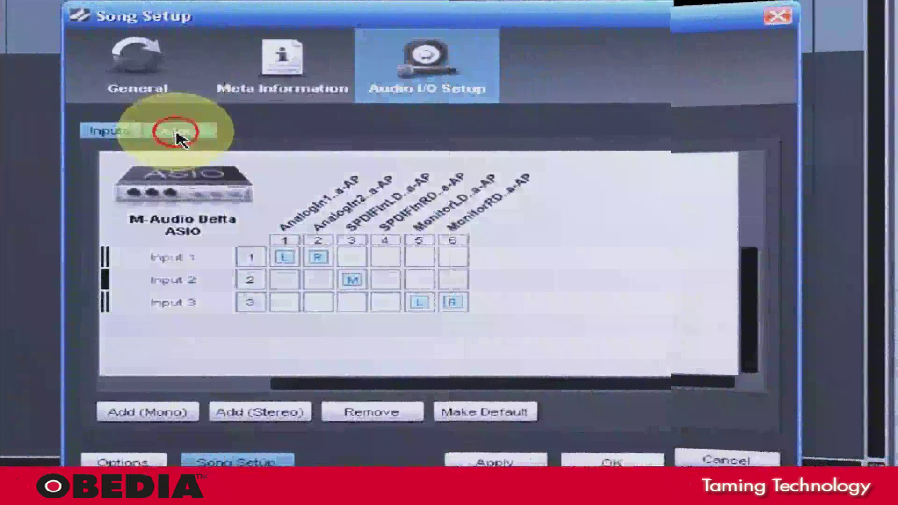
left_click(245, 131)
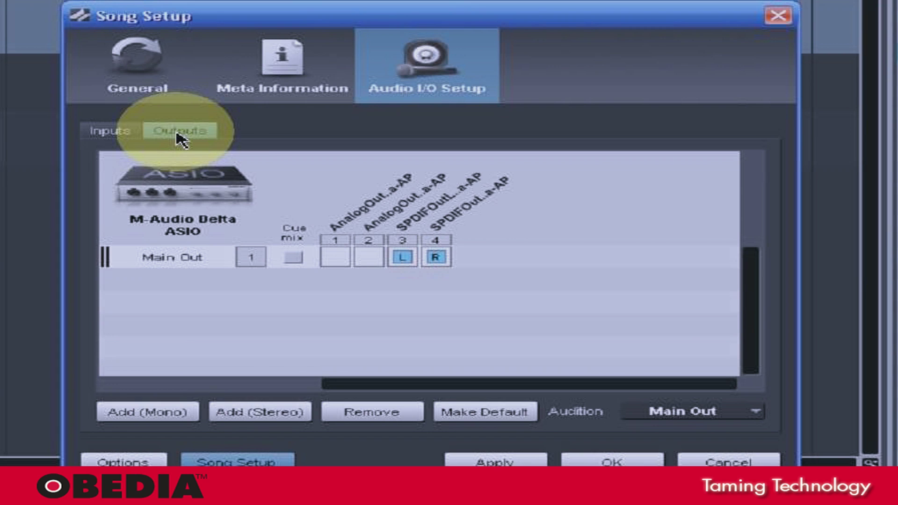
Route Main Out L/R to Analog Out channels 1–2 instead of SPDIF Out.
left_click(342, 257)
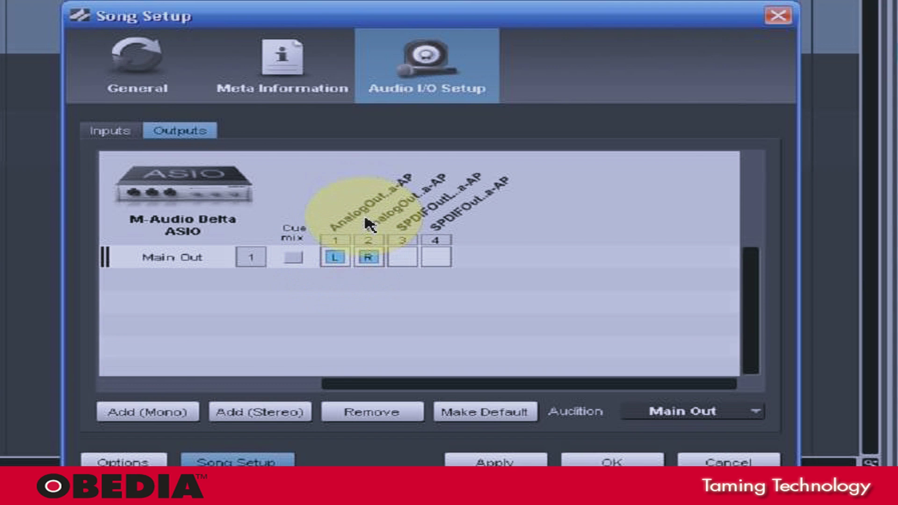
left_click(411, 259)
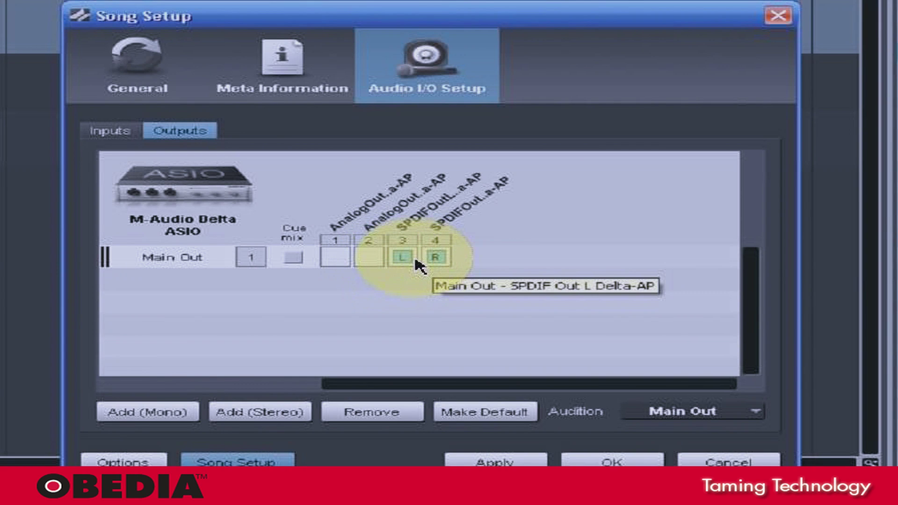
left_click(337, 263)
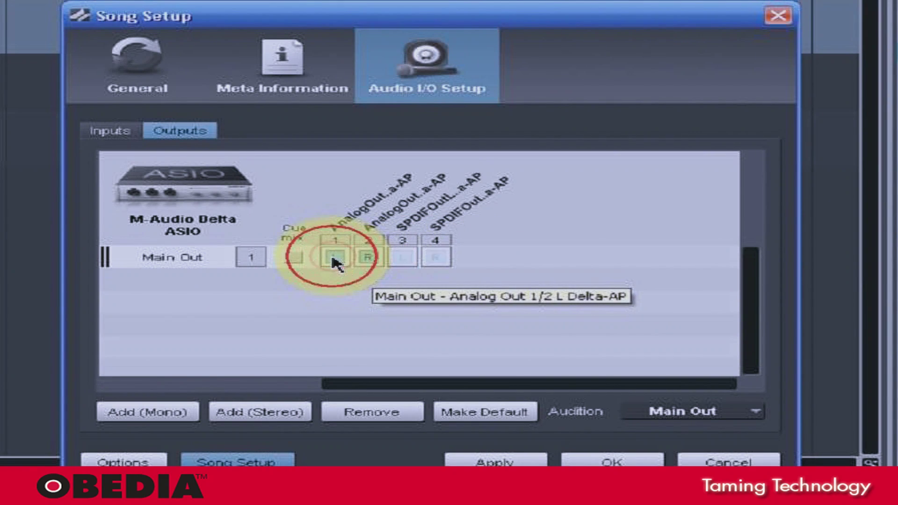
left_click(298, 258)
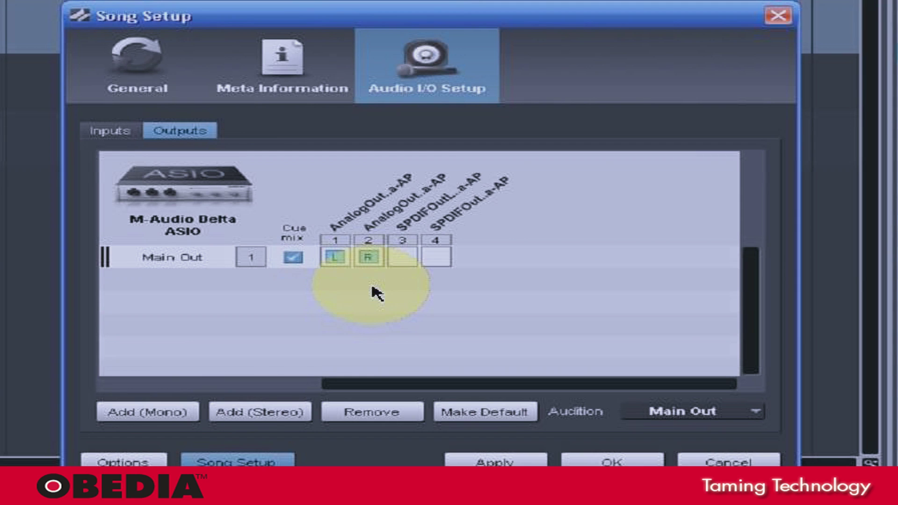
left_click(288, 259)
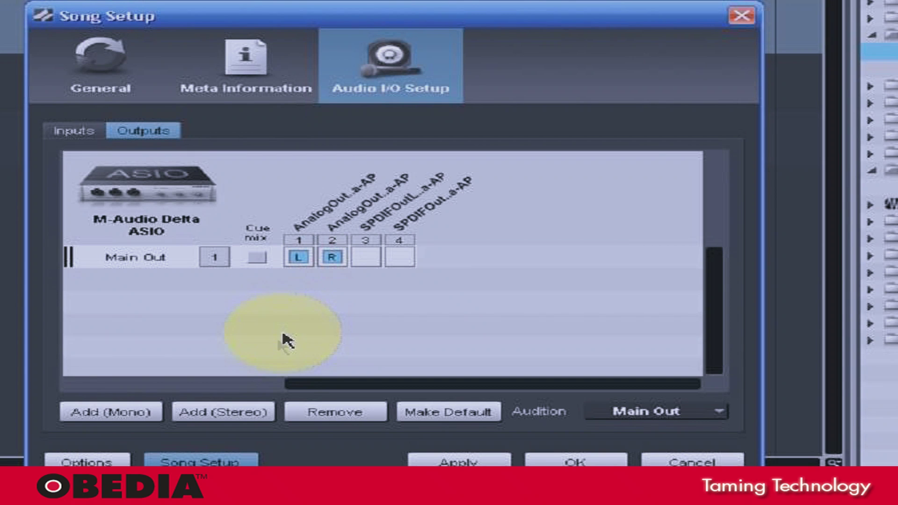
Add three stereo sub outputs to the song.
left_click(219, 414)
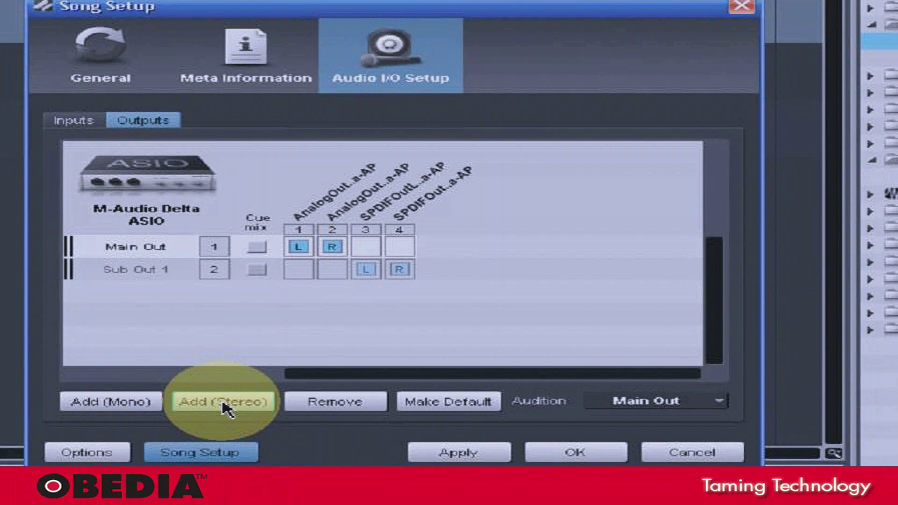
left_click(222, 415)
left_click(233, 408)
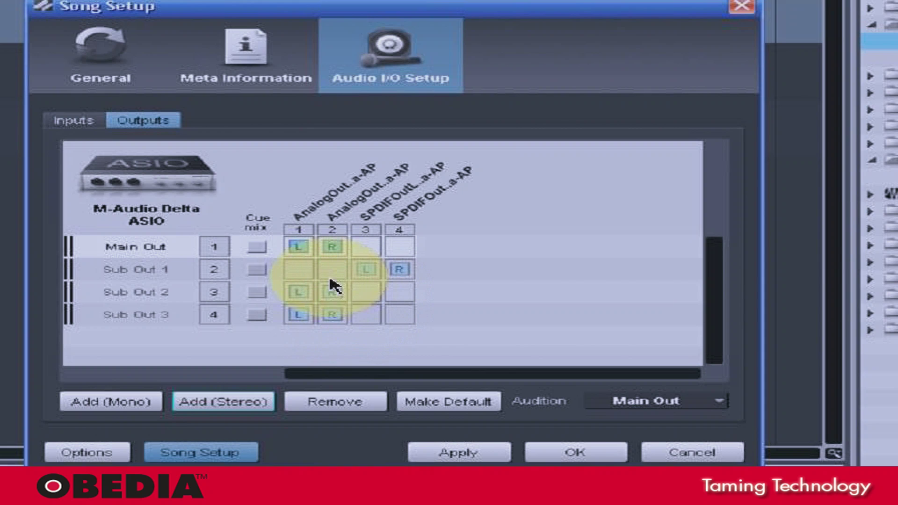
Assign Sub Out 1 and Sub Out 3 to SPDIF Out 3–4 and Sub Out 2 to Analog Out 1–2.
left_click(311, 276)
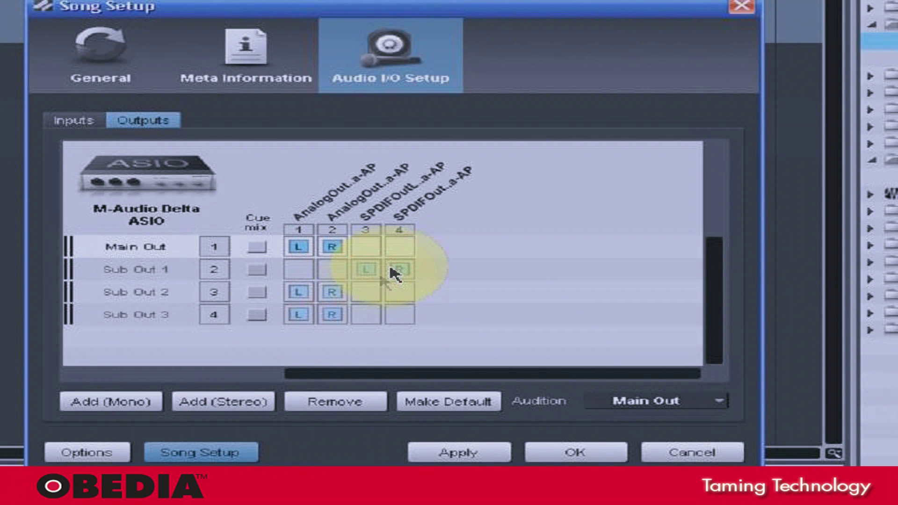
left_click(373, 295)
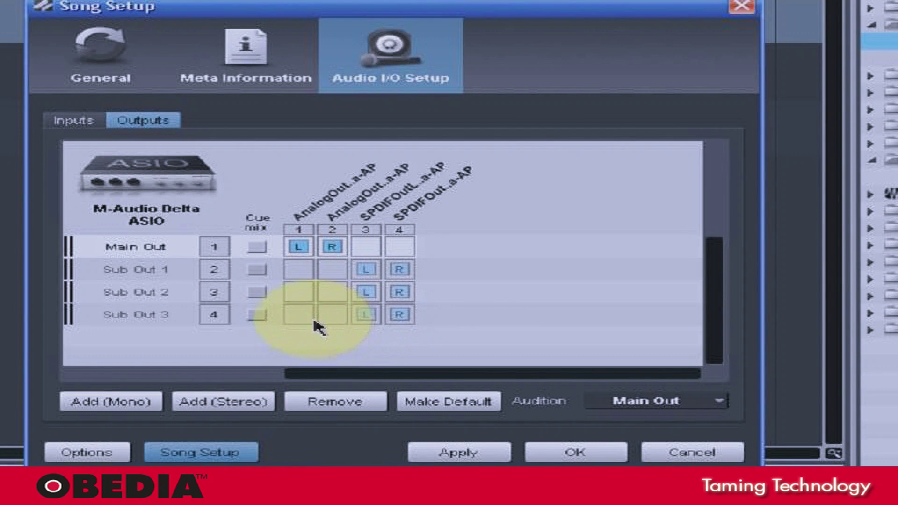
left_click(307, 301)
left_click(301, 263)
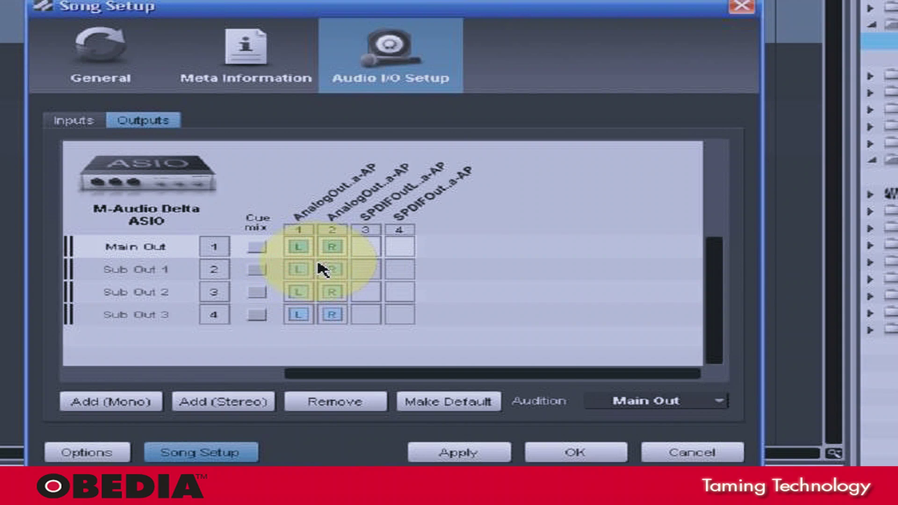
left_click(370, 267)
left_click(369, 295)
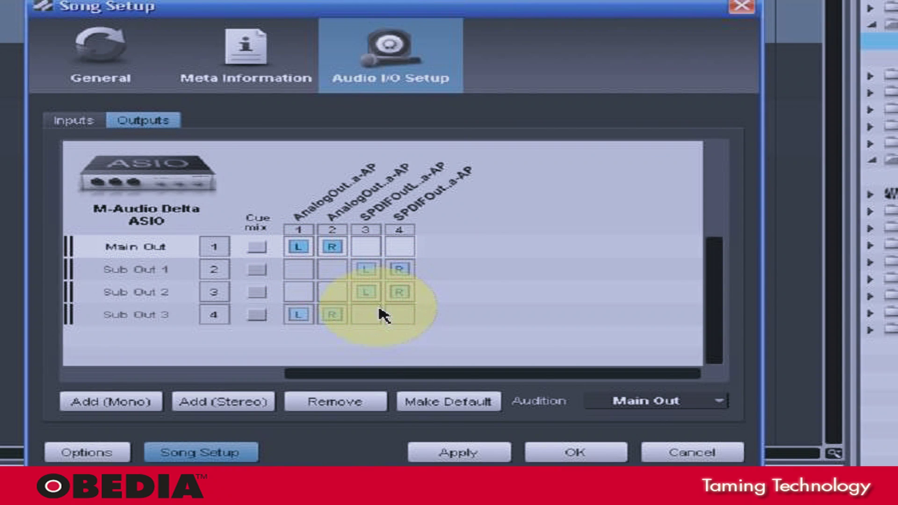
left_click(301, 291)
left_click(369, 311)
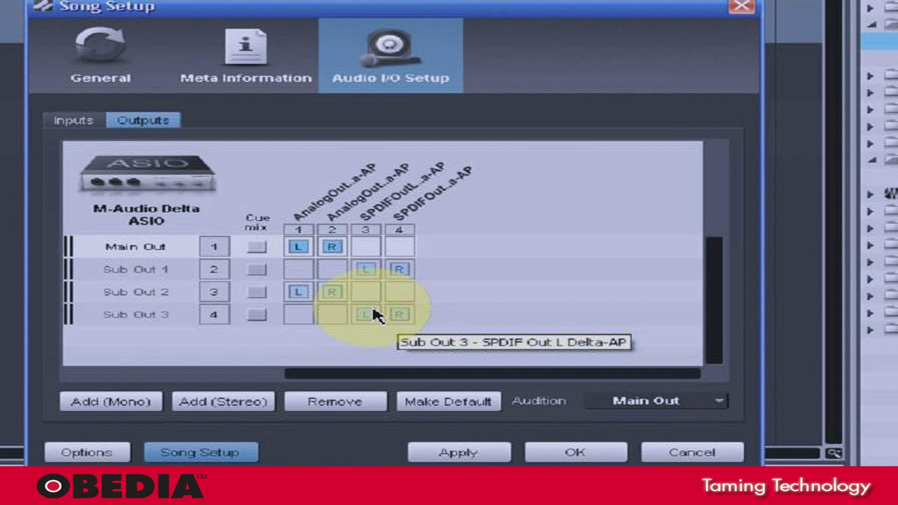
left_click(258, 316)
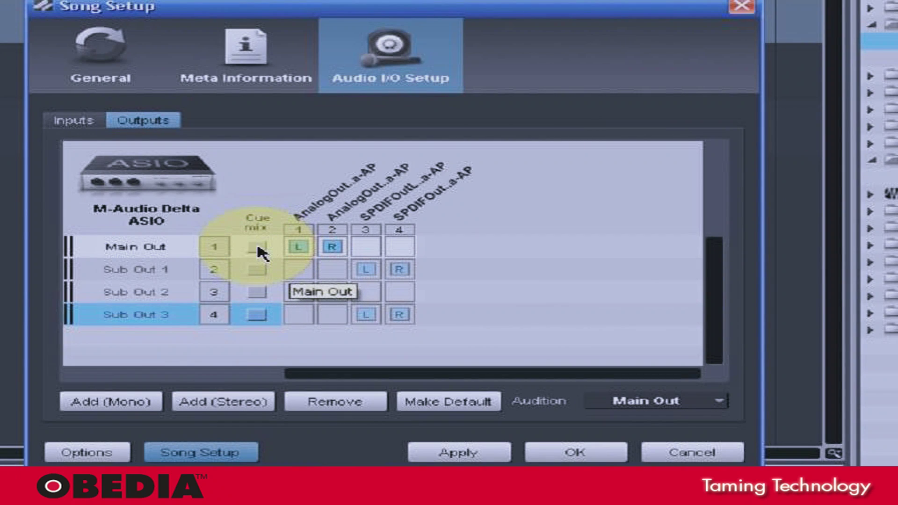
Enable cue mix on Main Out and remove Sub Out 3, Sub Out 2 and Sub Out 1.
left_click(257, 248)
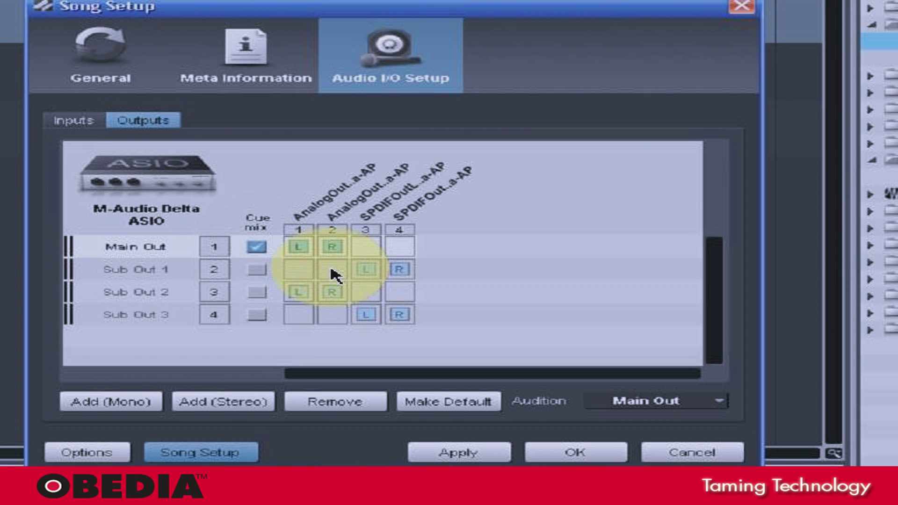
left_click(181, 318)
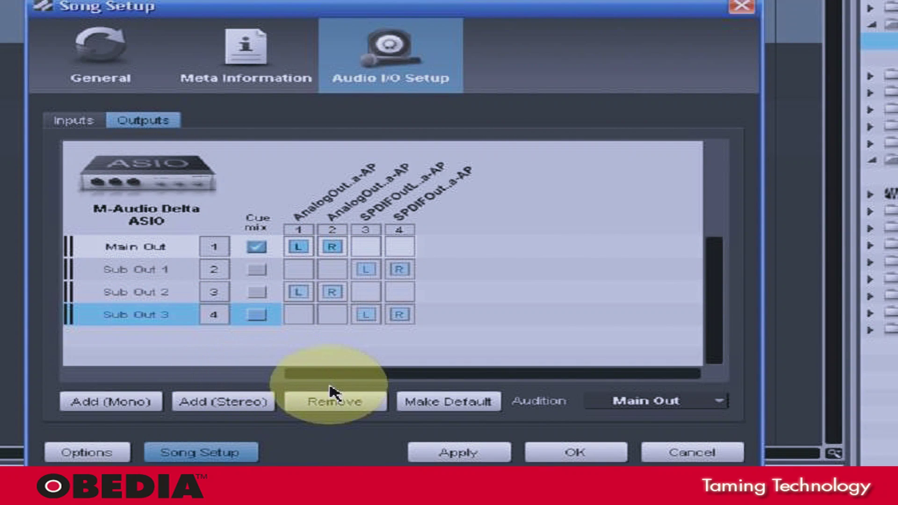
left_click(341, 398)
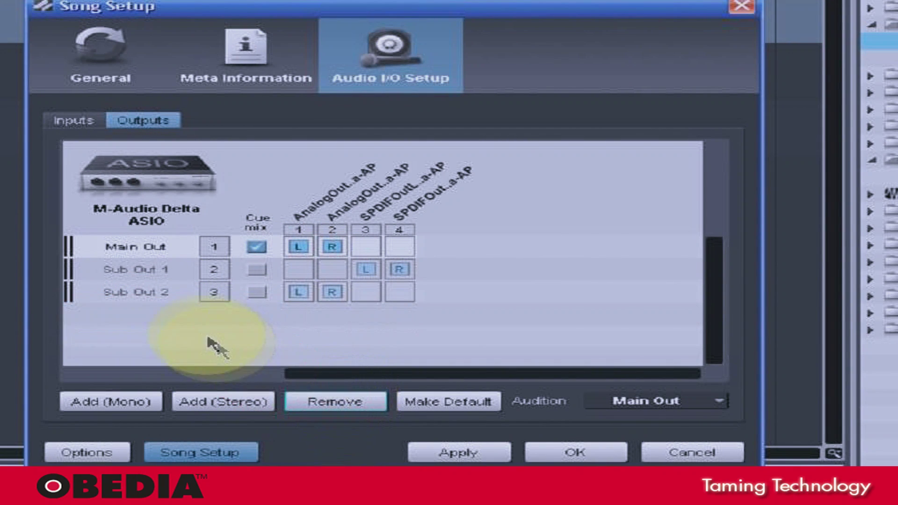
left_click(168, 297)
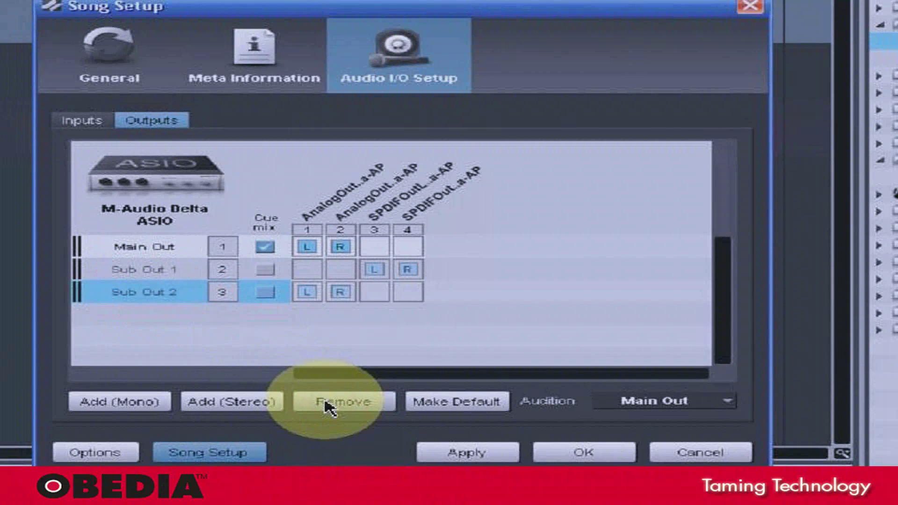
left_click(327, 406)
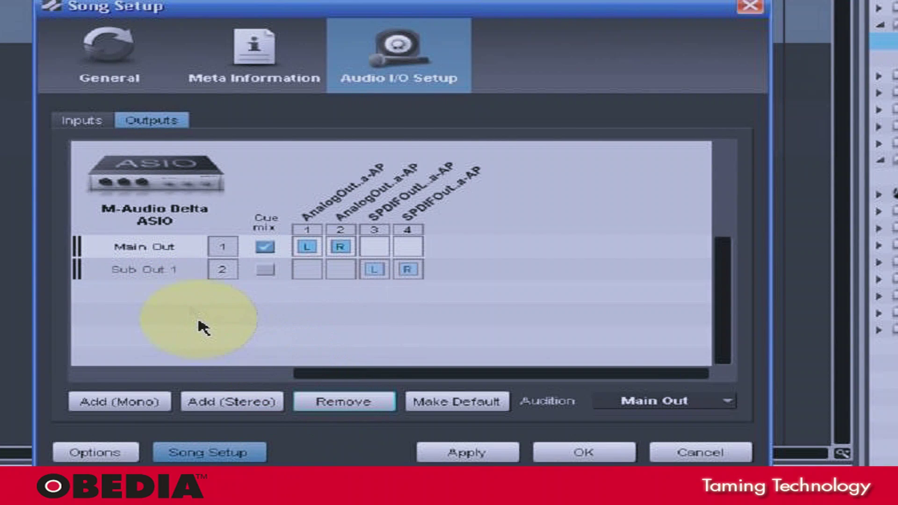
left_click(169, 276)
left_click(358, 401)
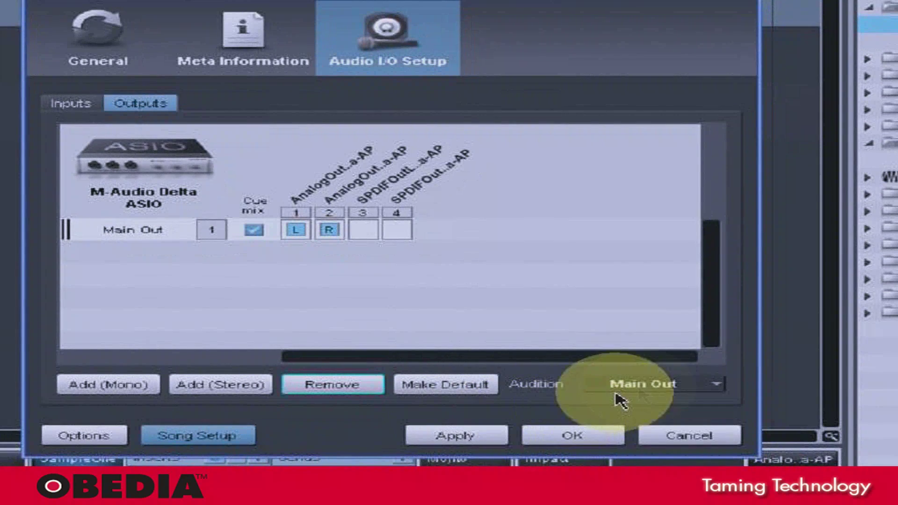
left_click(713, 392)
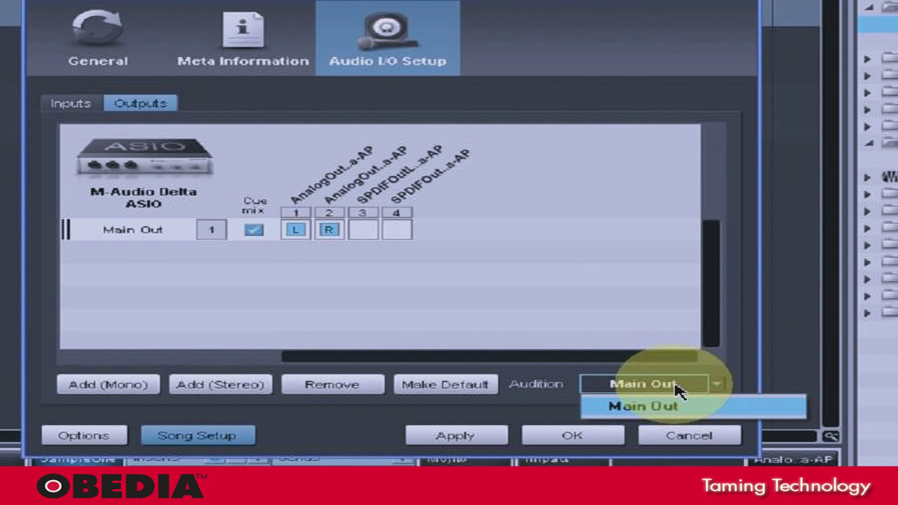
left_click(563, 405)
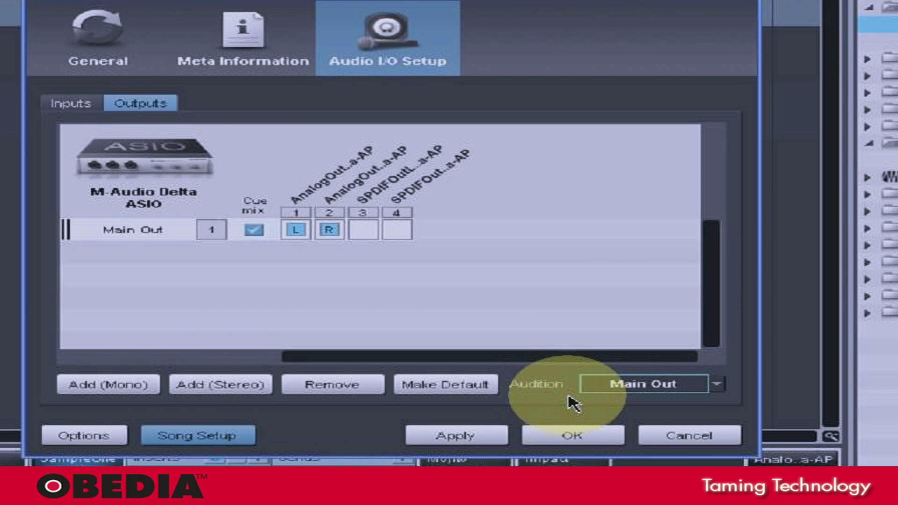
left_click(258, 384)
left_click(692, 389)
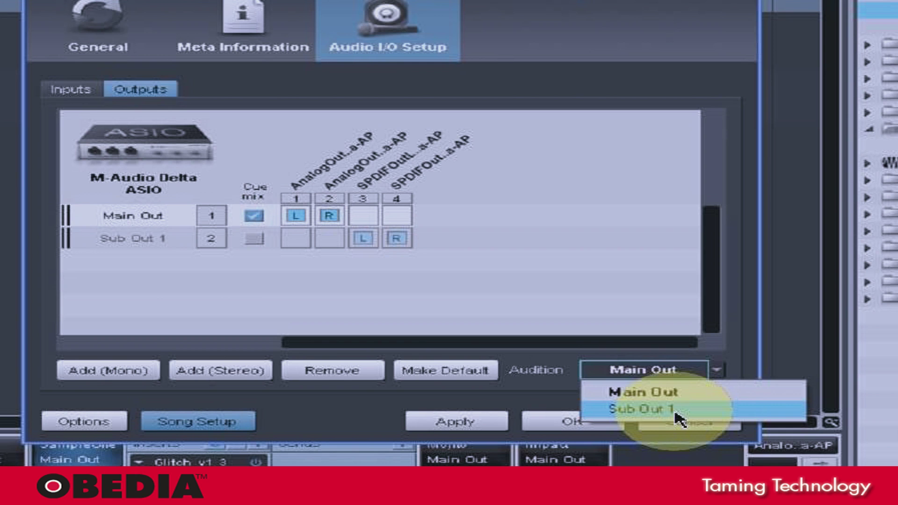
left_click(679, 394)
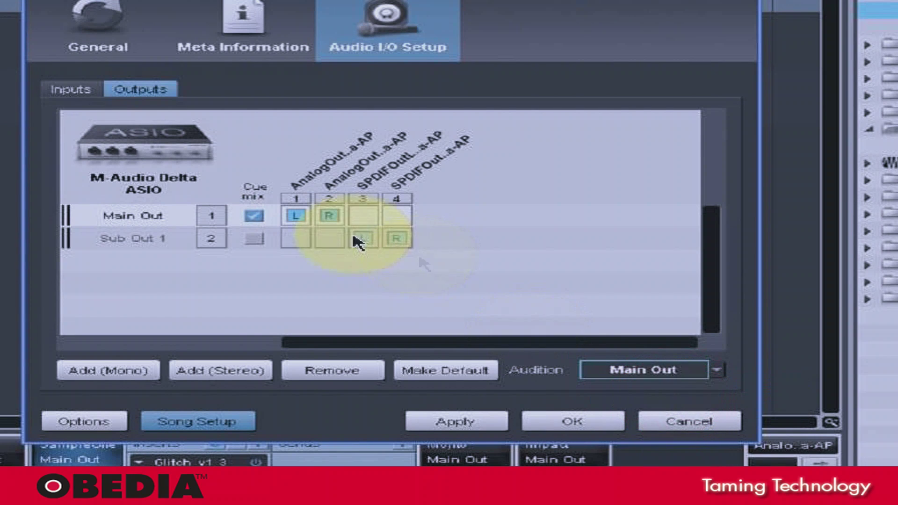
left_click(161, 241)
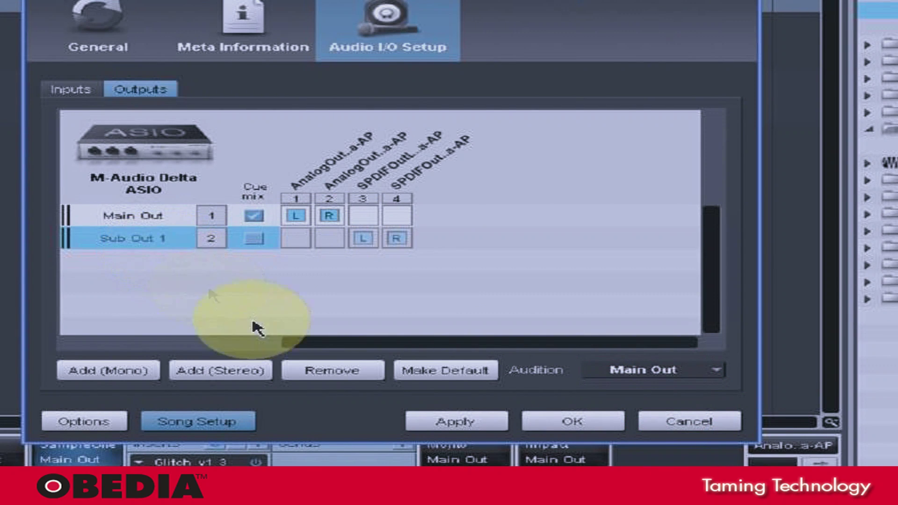
left_click(360, 373)
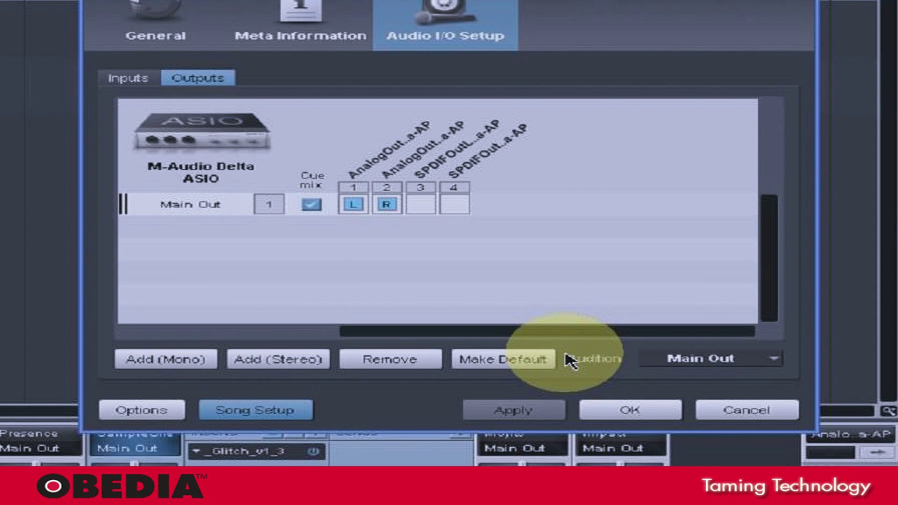
left_click(142, 406)
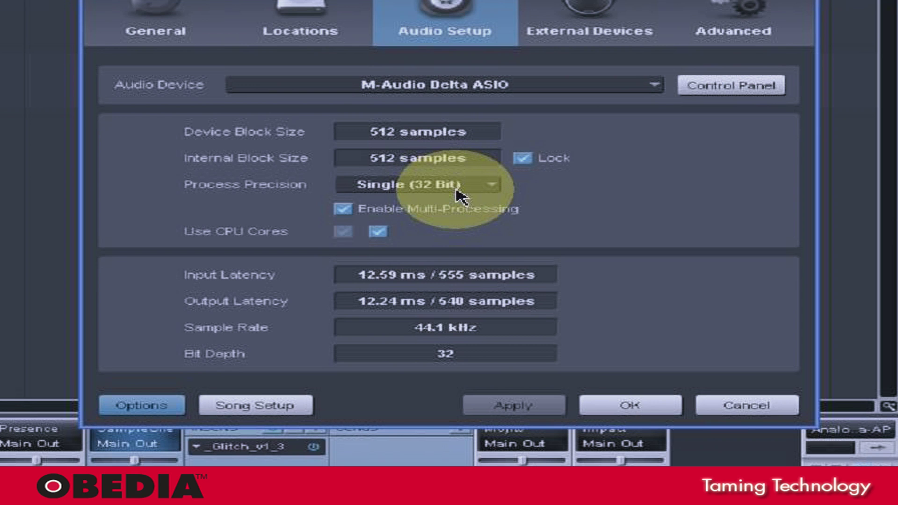
left_click(262, 404)
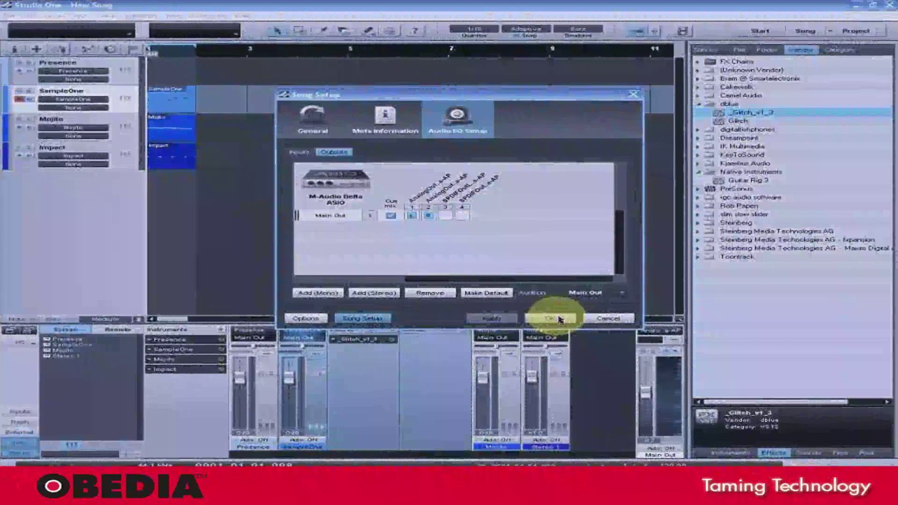
Close Song Setup with OK and show the Performance Monitor from the View menu.
left_click(550, 319)
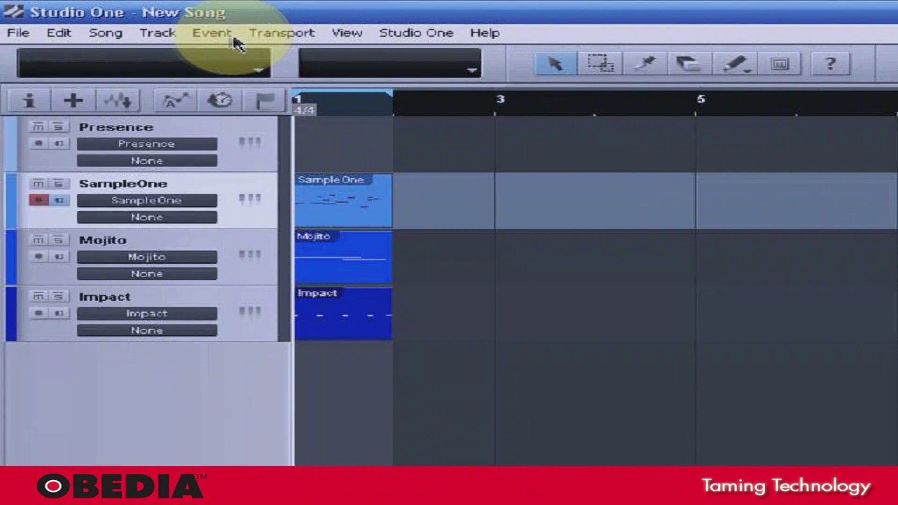
left_click(348, 37)
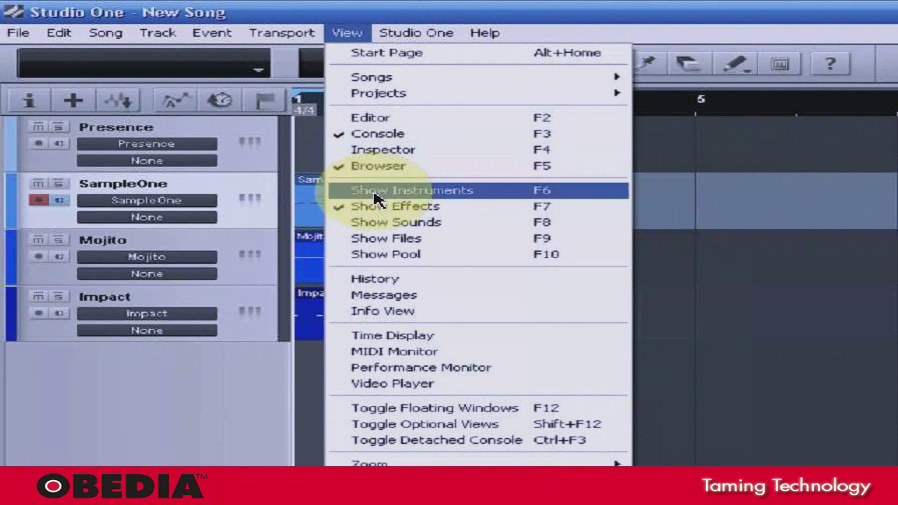
left_click(435, 367)
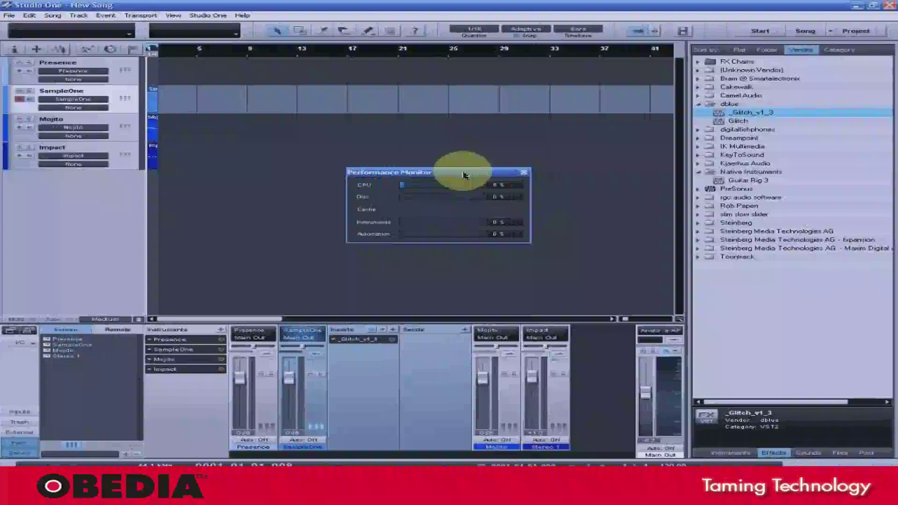
Dismiss the Performance Monitor, then close New Song discarding unsaved changes to reach the start page.
left_click_drag(464, 173, 465, 159)
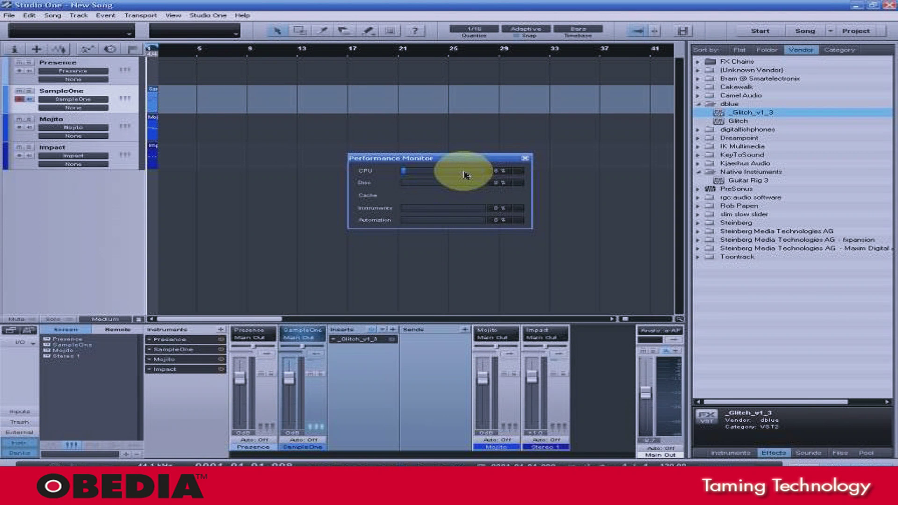
left_click(524, 159)
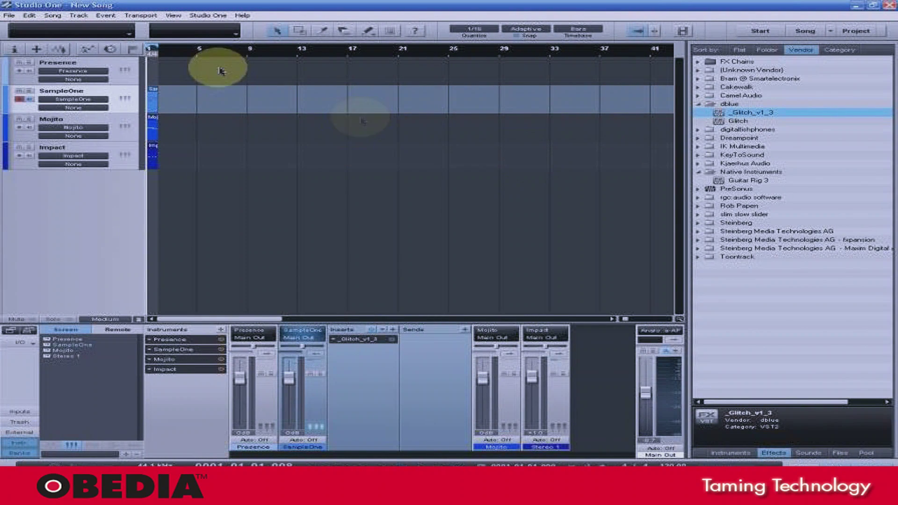
left_click(9, 15)
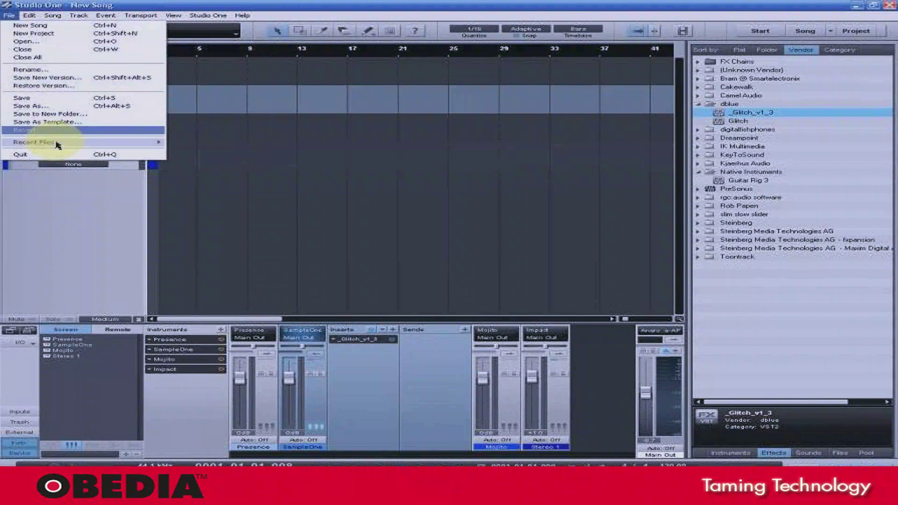
left_click(55, 49)
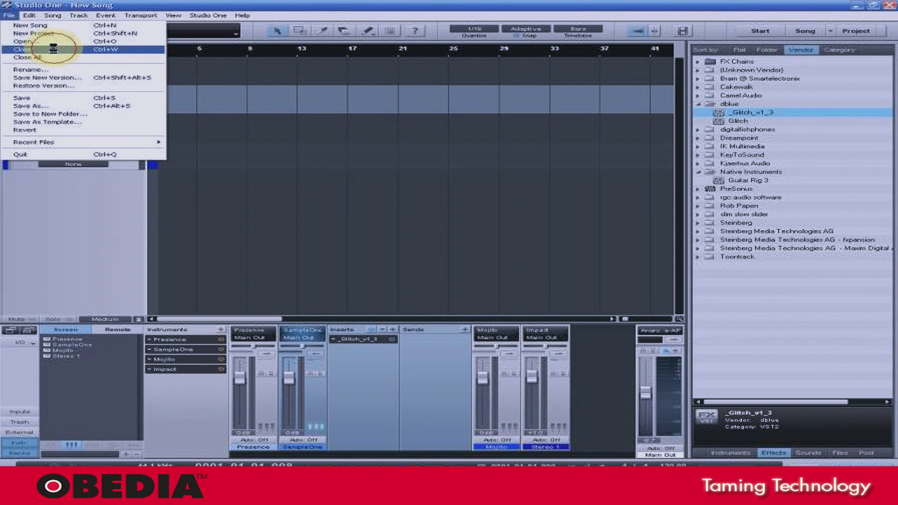
left_click(450, 272)
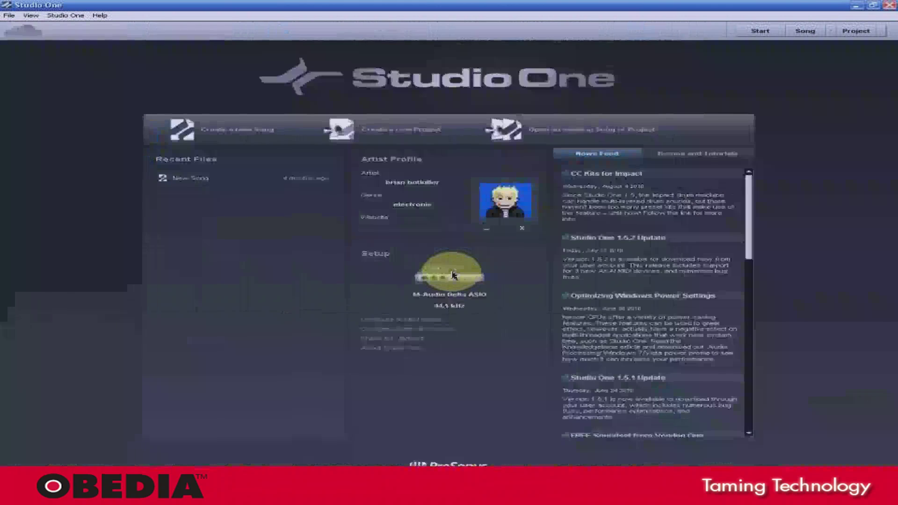